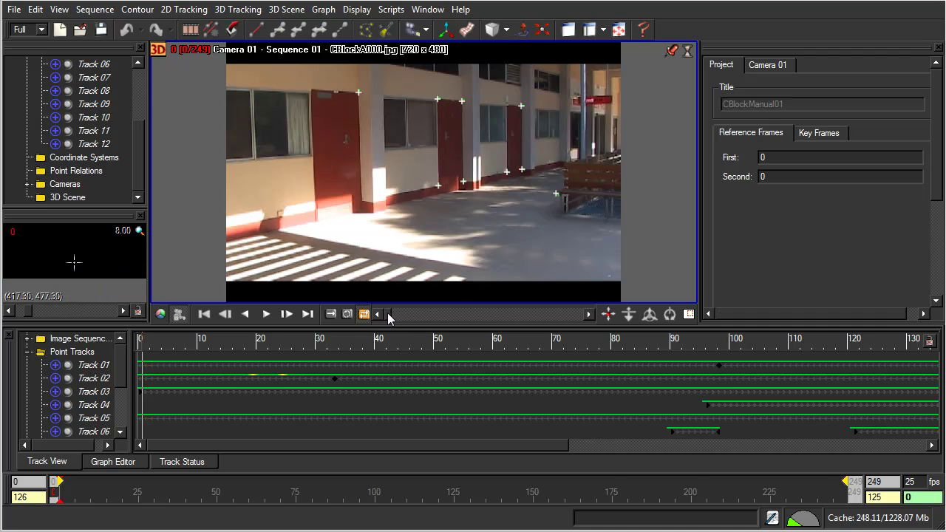
# Scrub the courtyard footage forward from frame 0 to frame 98, watching the point tracks.
pyautogui.moveTo(387, 316); pyautogui.dragTo(464, 332)
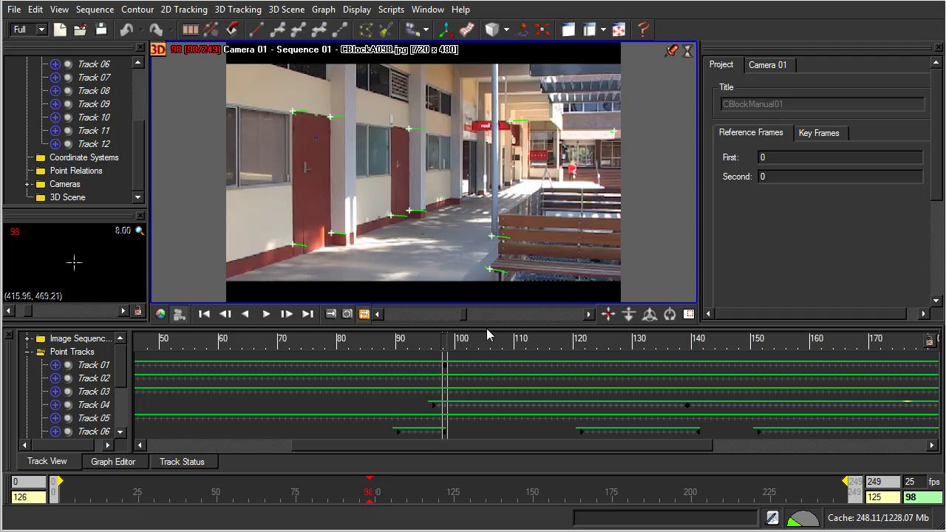
# Scrub back and forth between frames 98 and 209, settling on frame 171.
pyautogui.moveTo(466, 315); pyautogui.dragTo(527, 318)
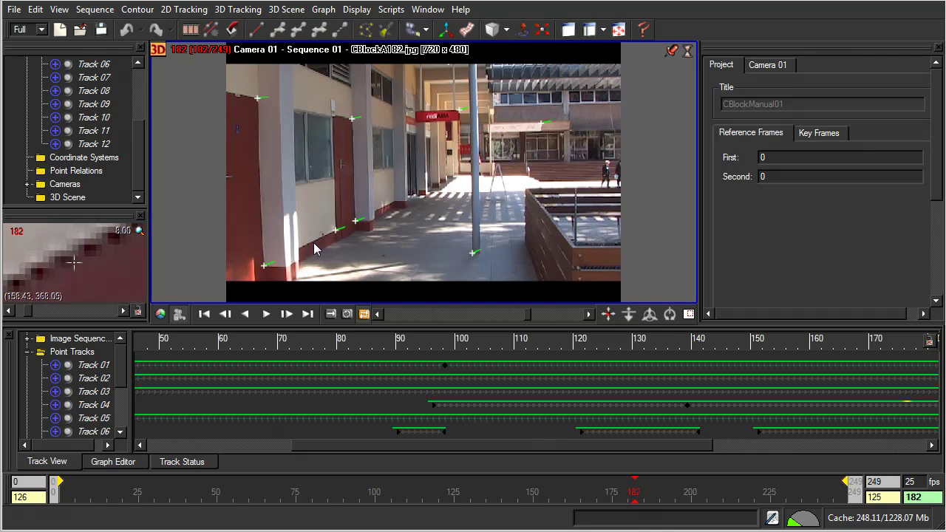
pyautogui.moveTo(526, 315); pyautogui.dragTo(548, 315)
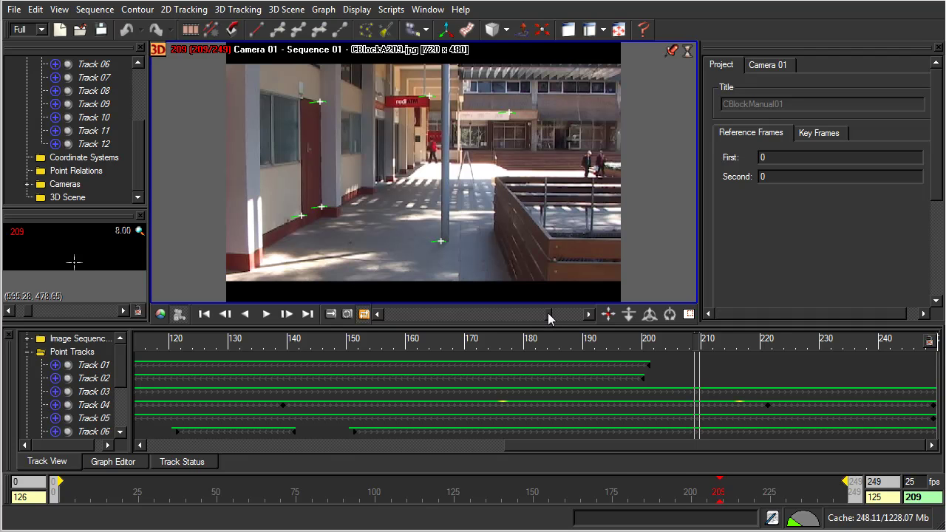
pyautogui.moveTo(548, 317)
pyautogui.mouseDown()
pyautogui.moveTo(514, 318)
pyautogui.moveTo(545, 316)
pyautogui.mouseUp()
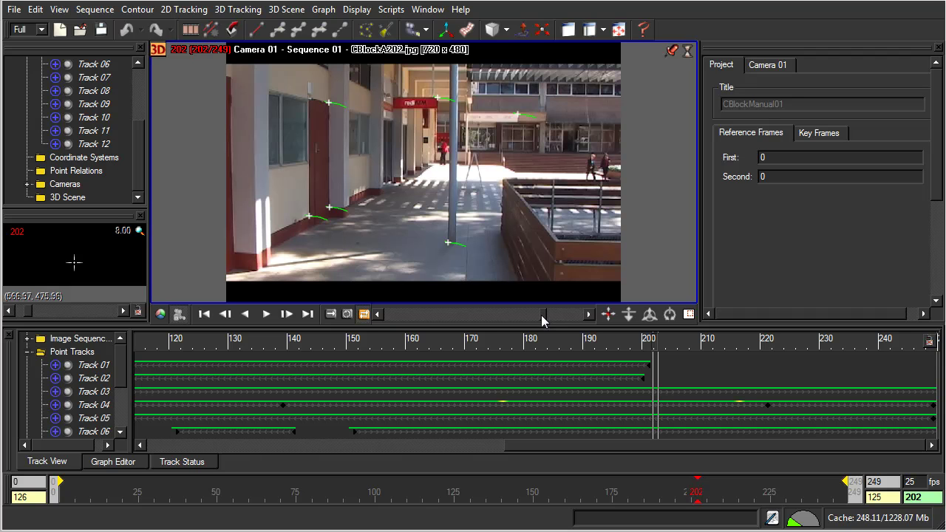
pyautogui.moveTo(543, 320); pyautogui.dragTo(508, 317)
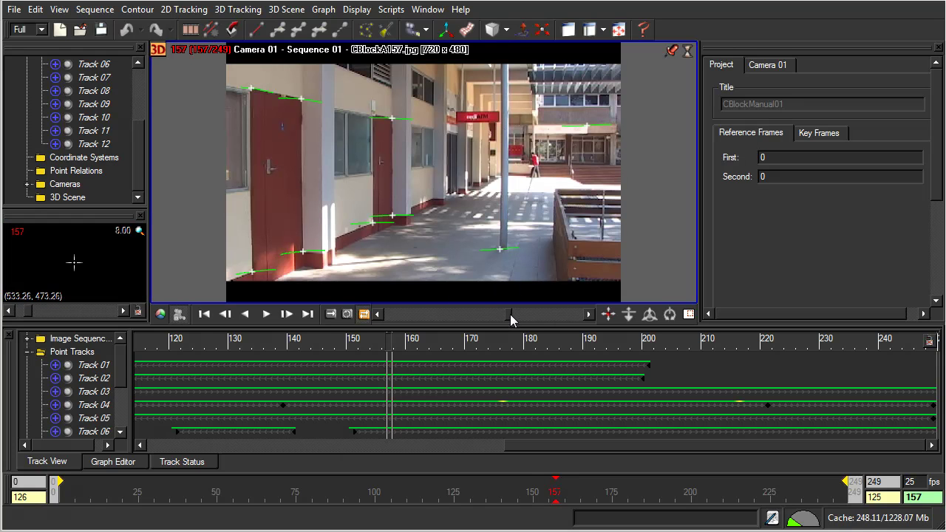
pyautogui.moveTo(507, 317)
pyautogui.mouseDown()
pyautogui.moveTo(475, 319)
pyautogui.moveTo(511, 318)
pyautogui.mouseUp()
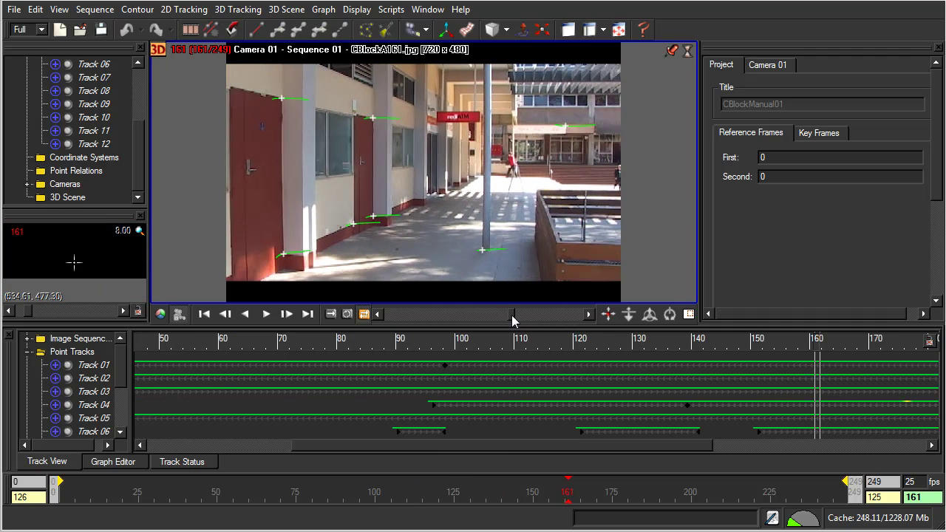
pyautogui.moveTo(511, 314); pyautogui.dragTo(548, 329)
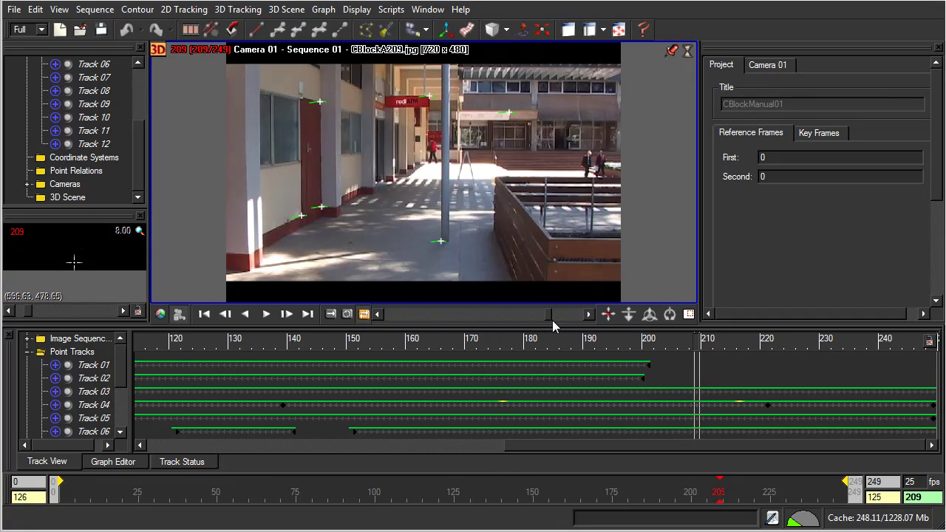
pyautogui.moveTo(548, 317); pyautogui.dragTo(517, 350)
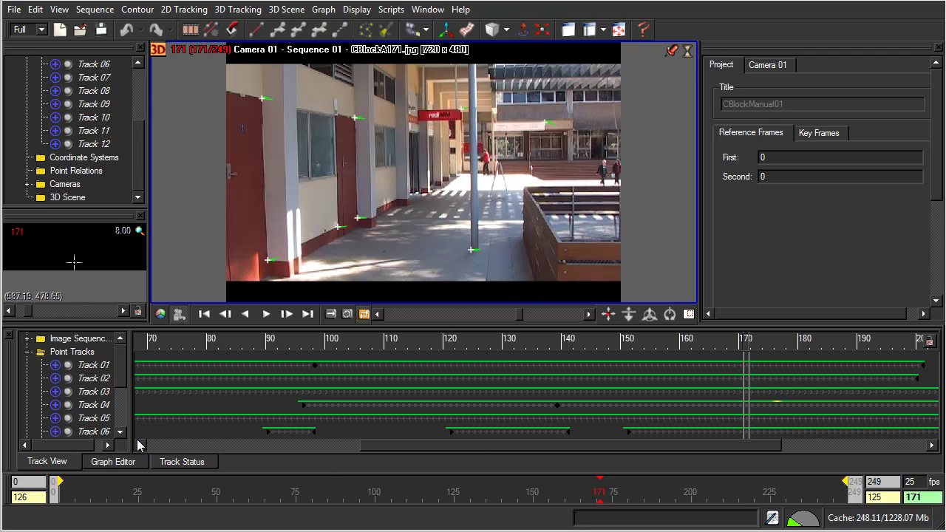
# Select Track 06 and jump to its first and last keys, frames 90 and 98.
pyautogui.click(100, 432)
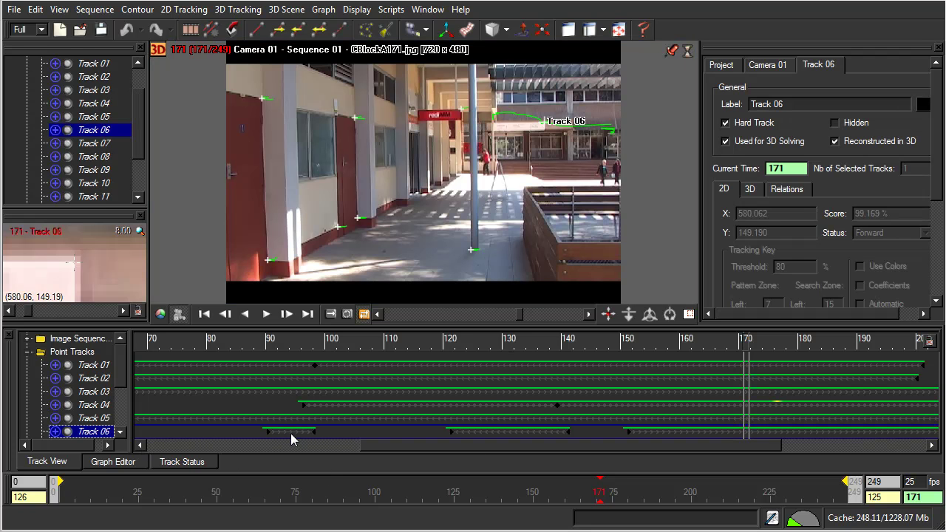
pyautogui.click(266, 434)
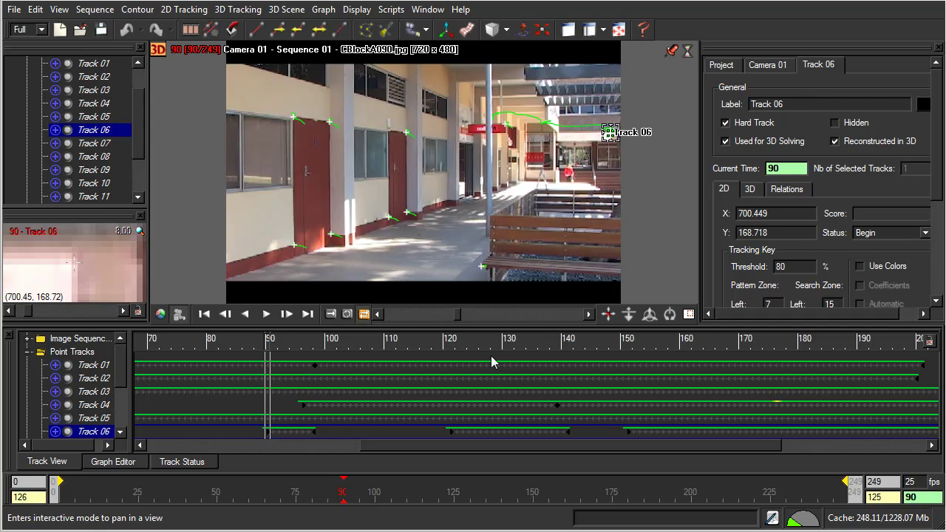
pyautogui.click(314, 434)
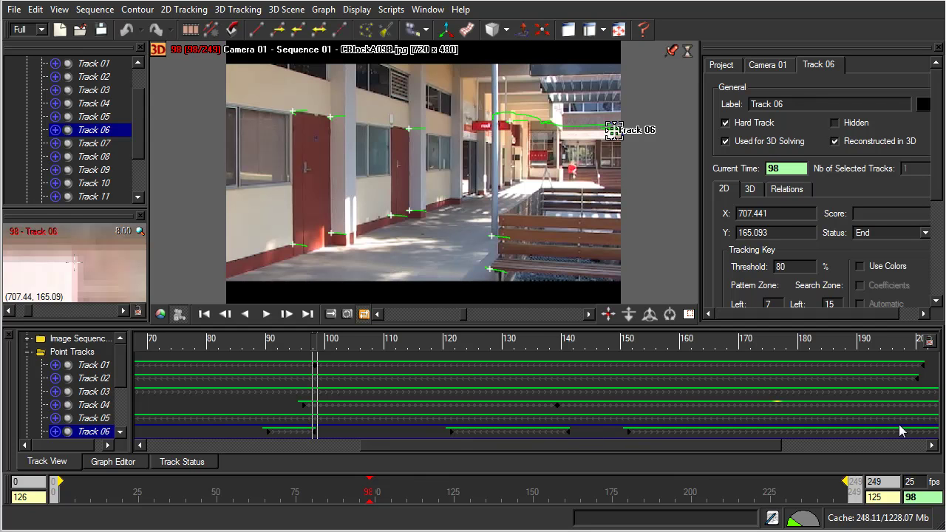
pyautogui.moveTo(761, 442); pyautogui.dragTo(741, 462)
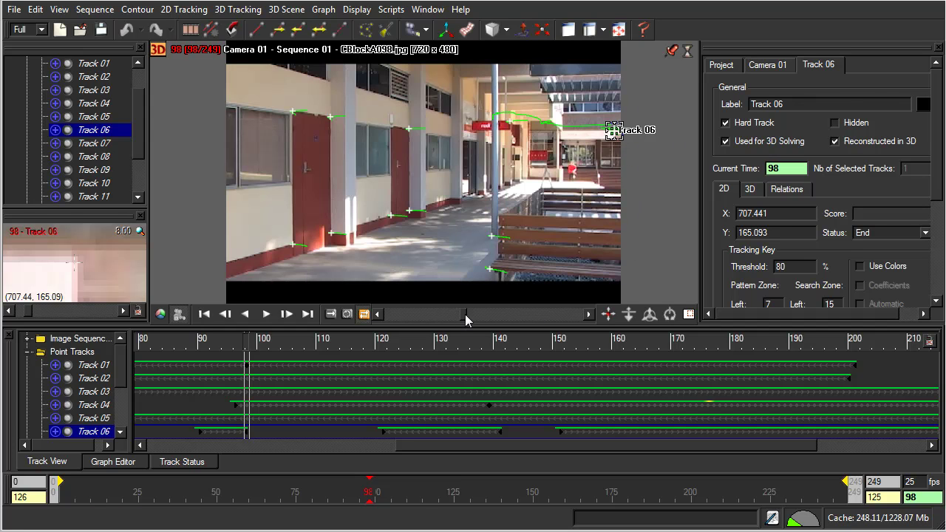
# Scrub between frames 87 and 162 to review Track 06.
pyautogui.moveTo(462, 315); pyautogui.dragTo(511, 330)
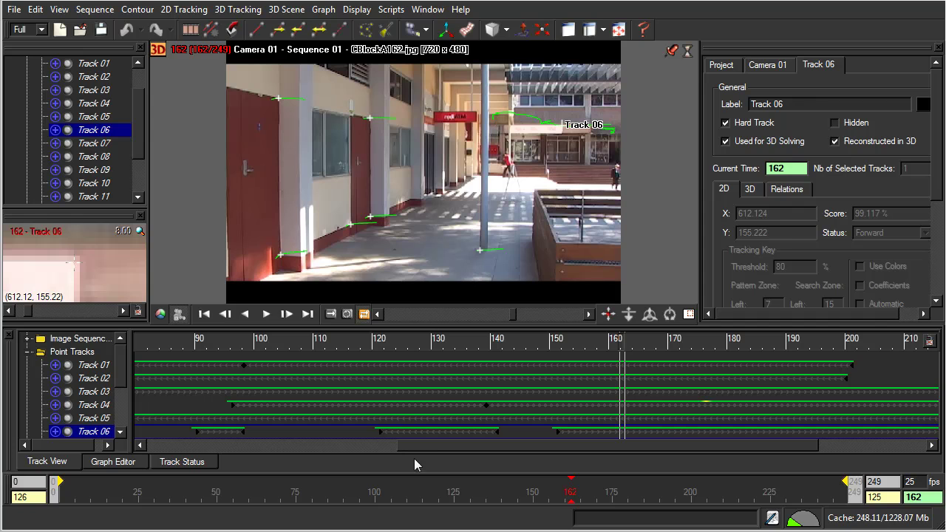
pyautogui.moveTo(430, 444); pyautogui.dragTo(424, 447)
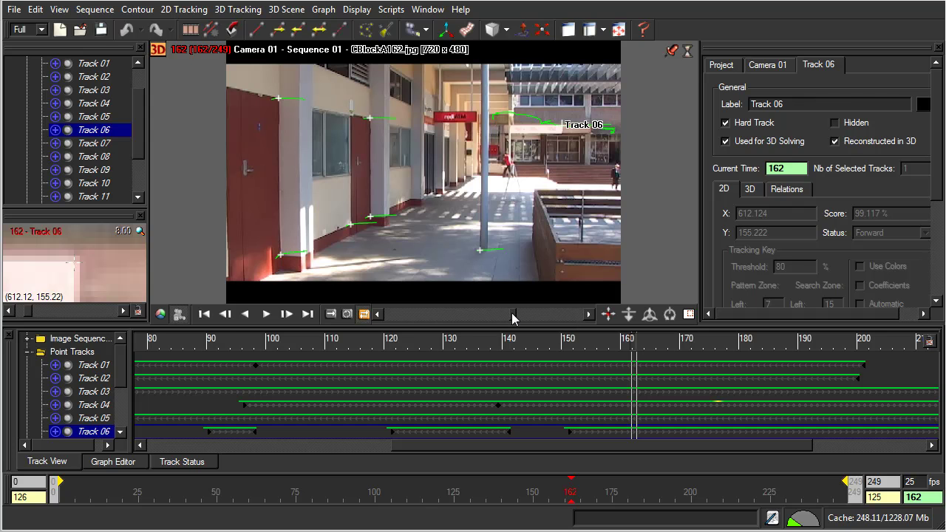
pyautogui.moveTo(515, 318)
pyautogui.mouseDown()
pyautogui.moveTo(478, 318)
pyautogui.moveTo(509, 327)
pyautogui.mouseUp()
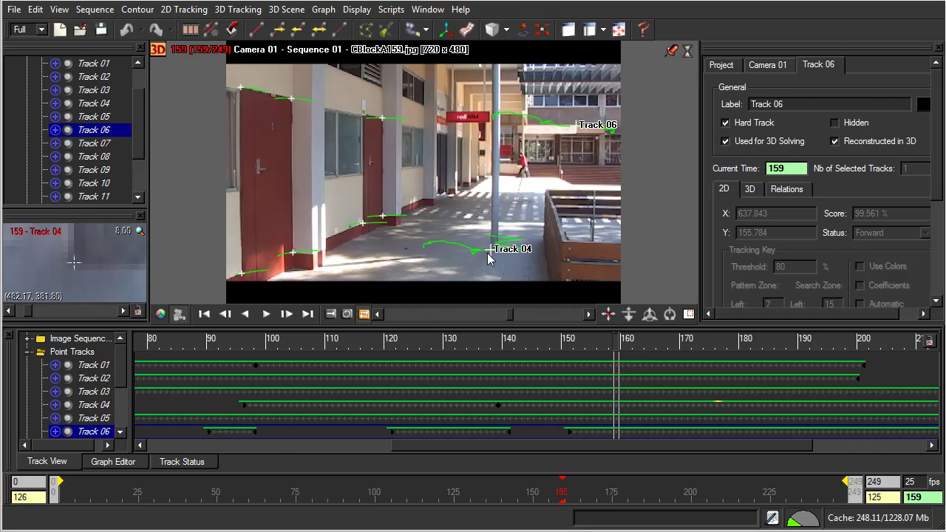
# Select Track 04 and scrub back from frame 159 to frame 55, where it is not yet tracked.
pyautogui.click(489, 253)
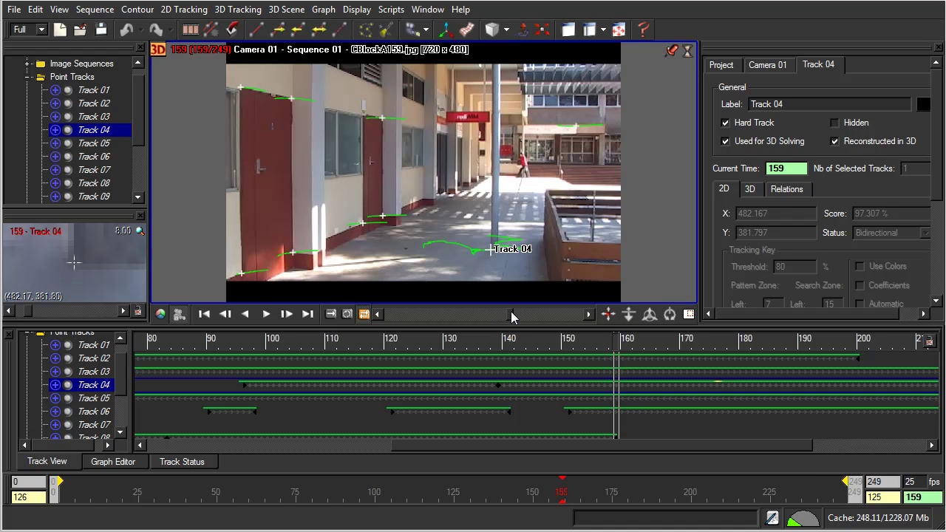
pyautogui.moveTo(512, 316)
pyautogui.mouseDown()
pyautogui.moveTo(454, 320)
pyautogui.moveTo(509, 331)
pyautogui.moveTo(525, 323)
pyautogui.moveTo(515, 332)
pyautogui.mouseUp()
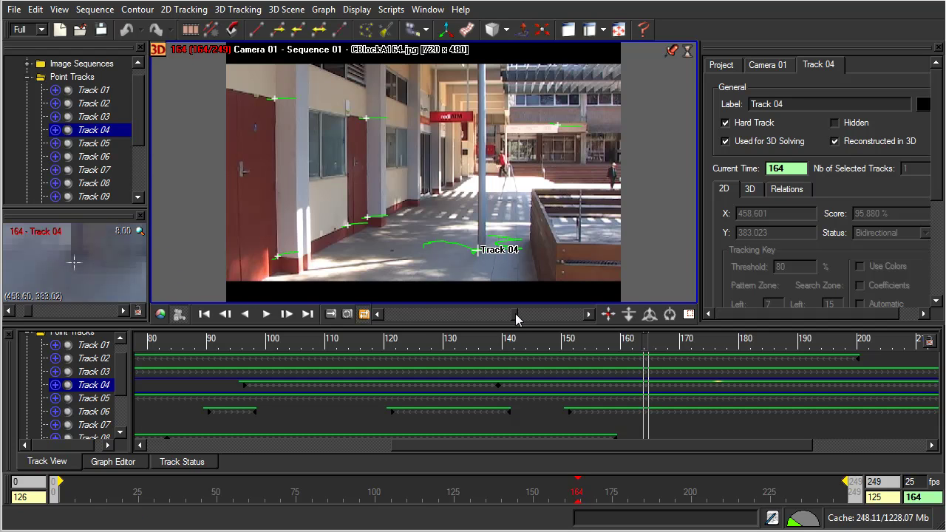
pyautogui.moveTo(515, 318); pyautogui.dragTo(460, 326)
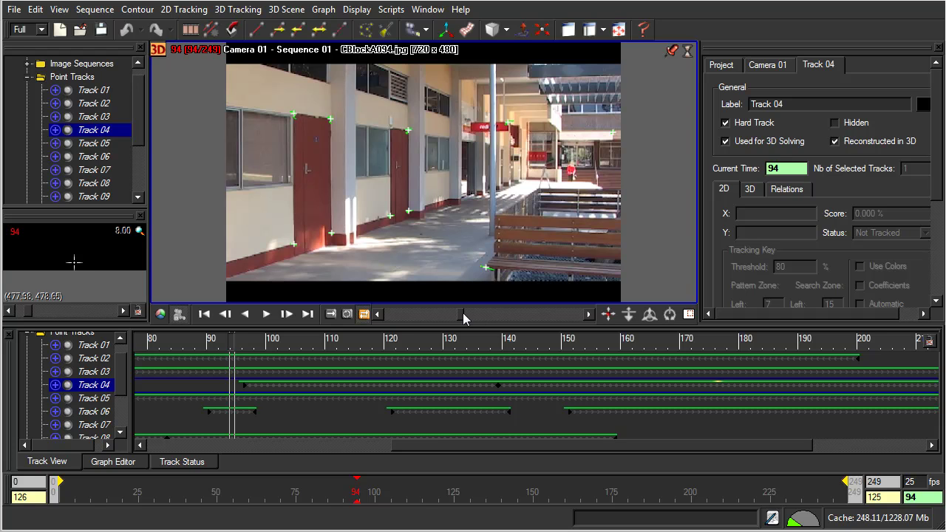
pyautogui.moveTo(460, 317)
pyautogui.mouseDown()
pyautogui.moveTo(445, 318)
pyautogui.moveTo(465, 324)
pyautogui.mouseUp()
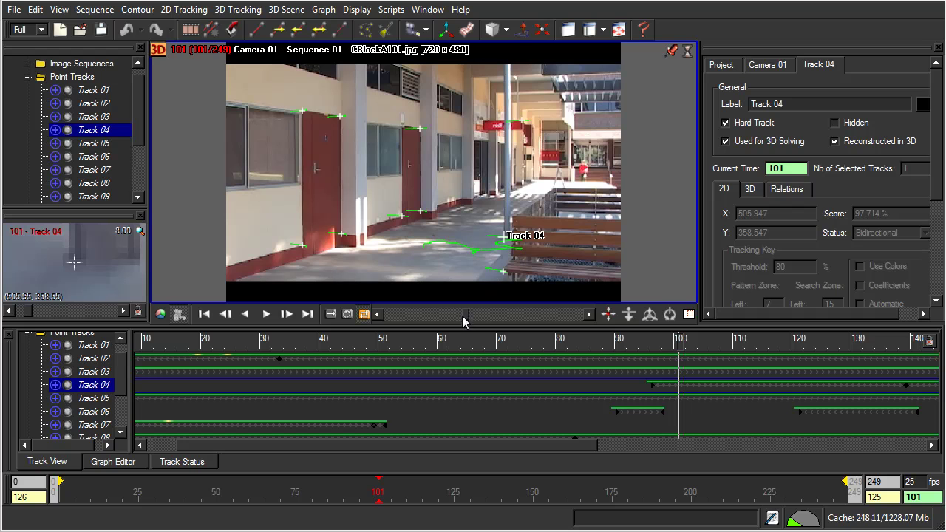
pyautogui.moveTo(466, 317); pyautogui.dragTo(436, 319)
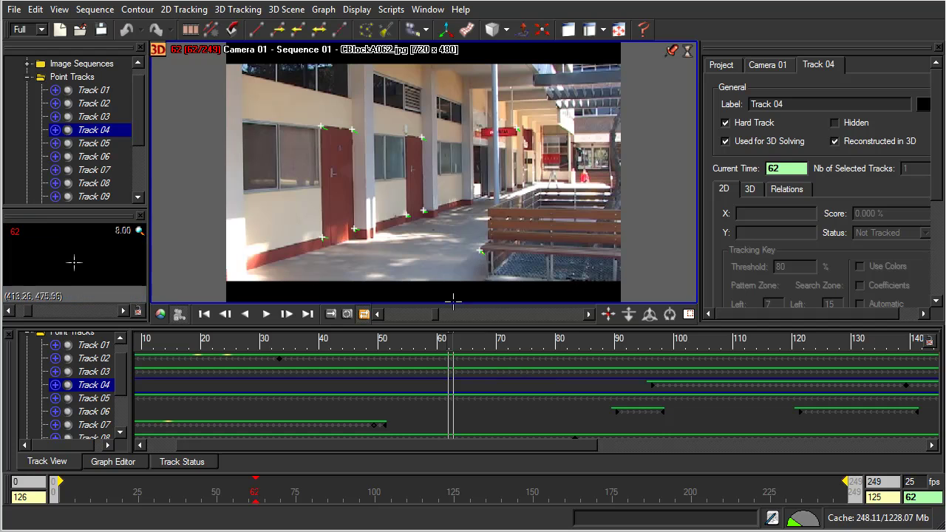
pyautogui.moveTo(436, 320); pyautogui.dragTo(430, 319)
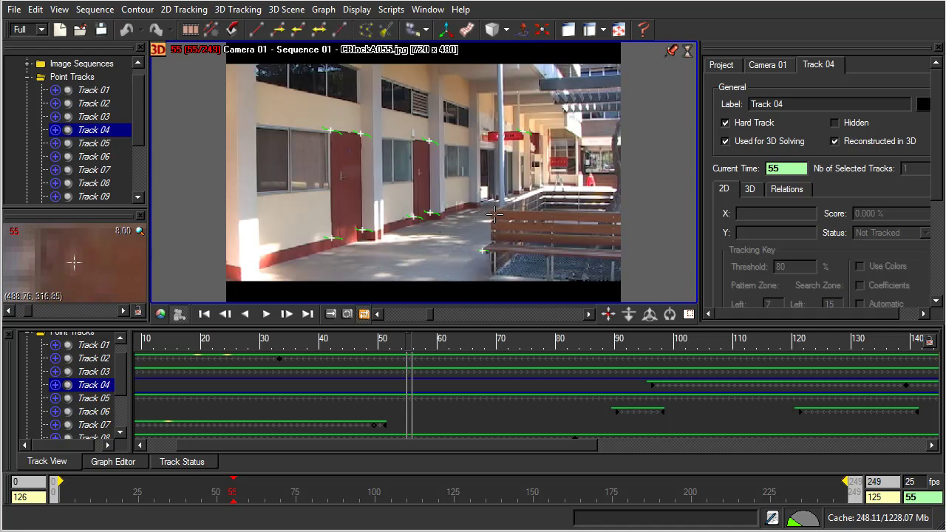
# Create Track 12 on the wooden bench corner, track it bidirectionally, and check it around frame 53.
pyautogui.click(483, 251)
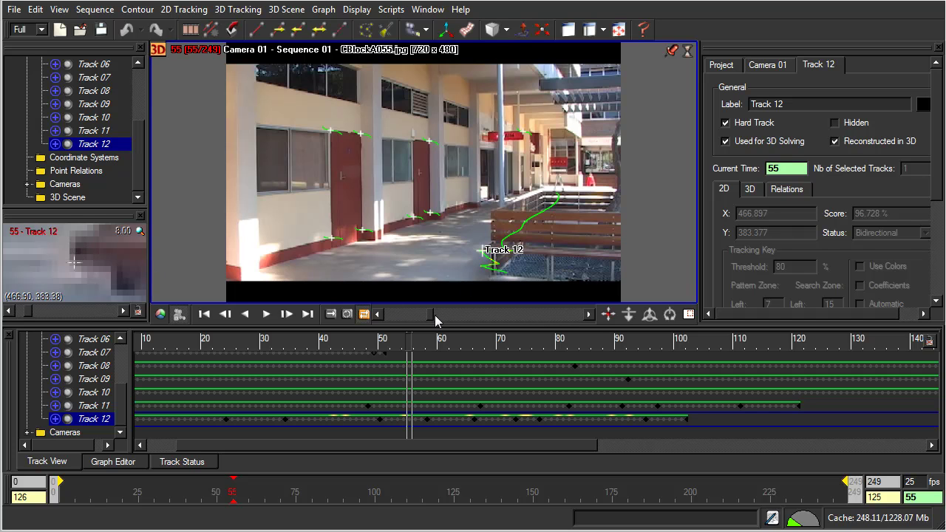
pyautogui.moveTo(431, 316)
pyautogui.mouseDown()
pyautogui.moveTo(390, 323)
pyautogui.moveTo(422, 329)
pyautogui.mouseUp()
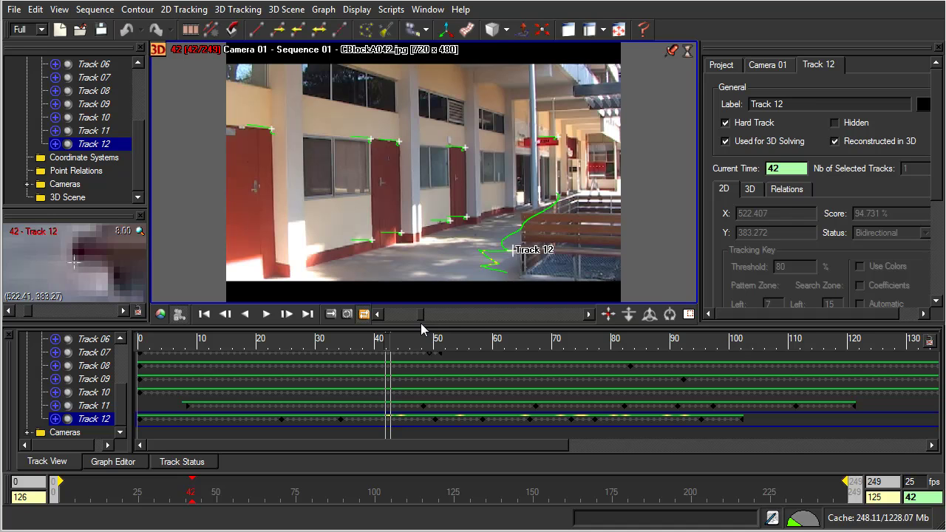
pyautogui.moveTo(421, 329)
pyautogui.mouseDown()
pyautogui.moveTo(426, 320)
pyautogui.moveTo(375, 316)
pyautogui.moveTo(430, 325)
pyautogui.mouseUp()
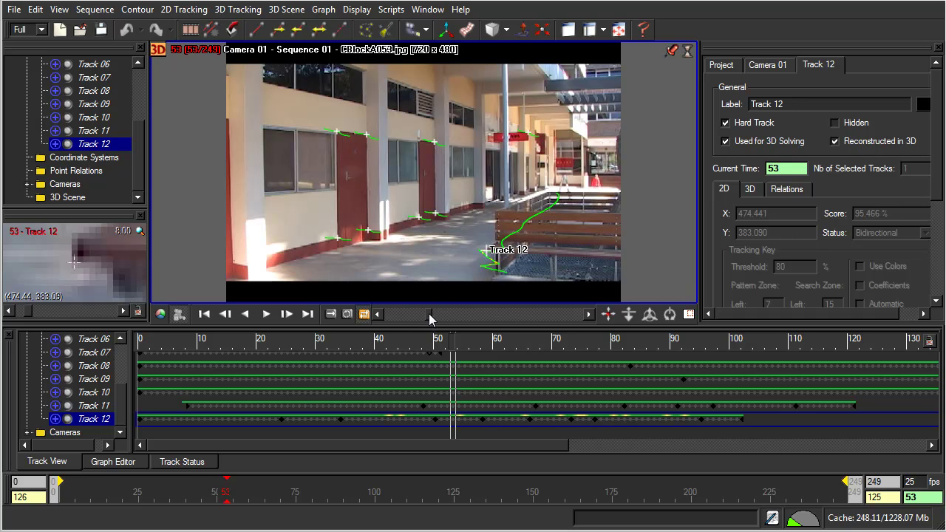
pyautogui.moveTo(429, 319); pyautogui.dragTo(449, 317)
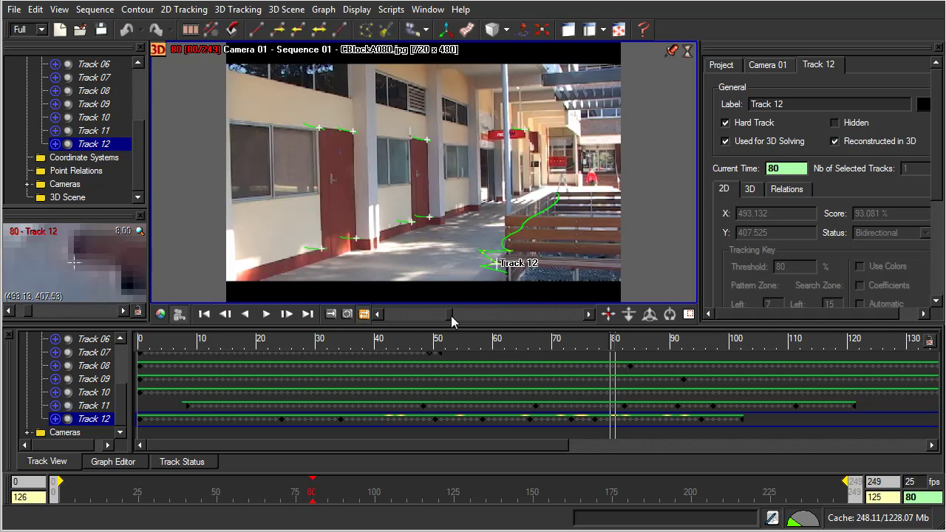
pyautogui.moveTo(450, 313); pyautogui.dragTo(434, 339)
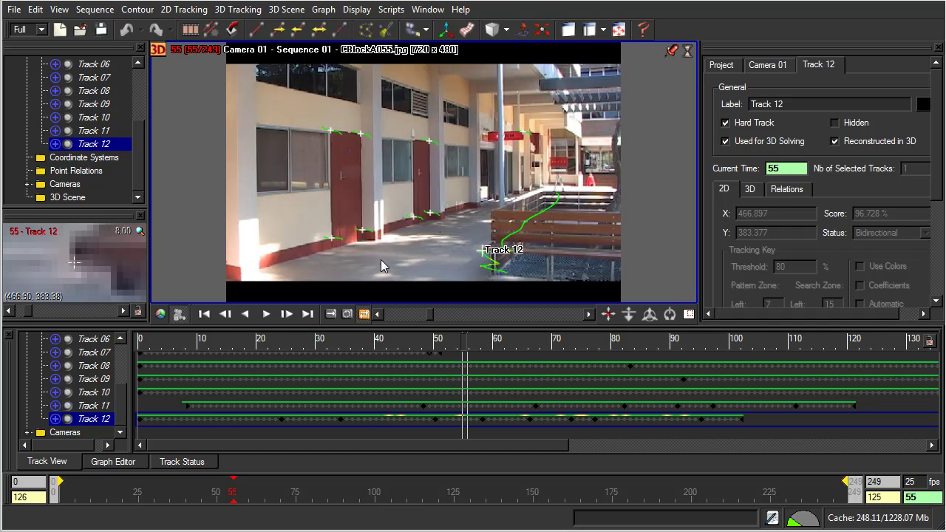
# Scrub forward from frame 55 through 110 and 193 to the final frame 249.
pyautogui.moveTo(431, 312); pyautogui.dragTo(467, 321)
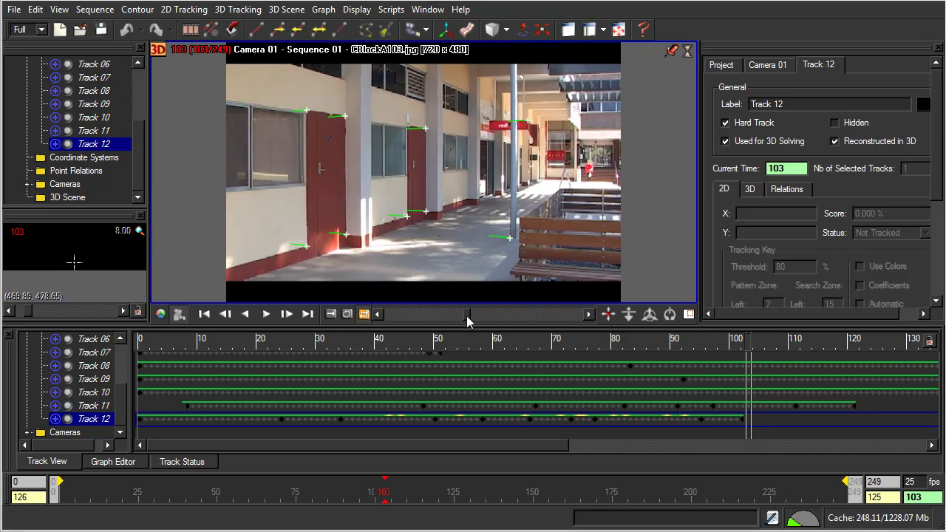
pyautogui.moveTo(469, 321); pyautogui.dragTo(484, 318)
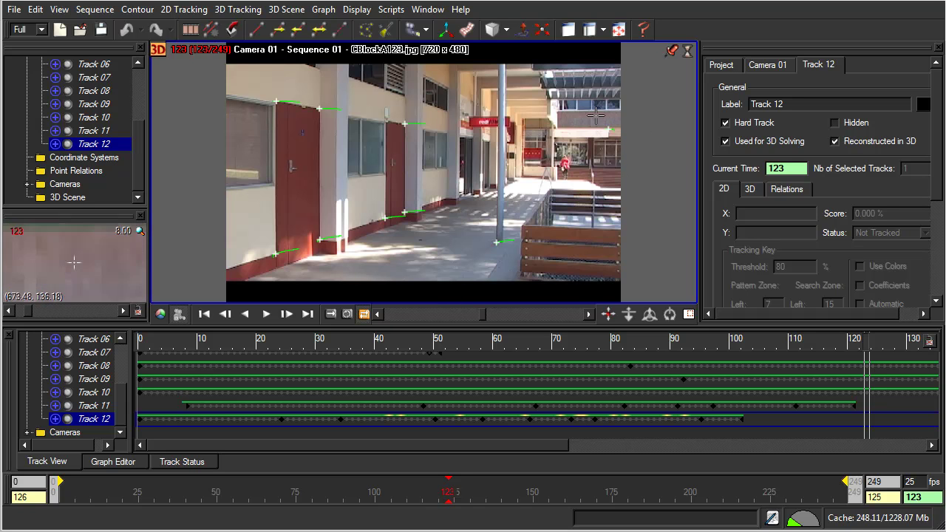
pyautogui.moveTo(483, 318); pyautogui.dragTo(541, 315)
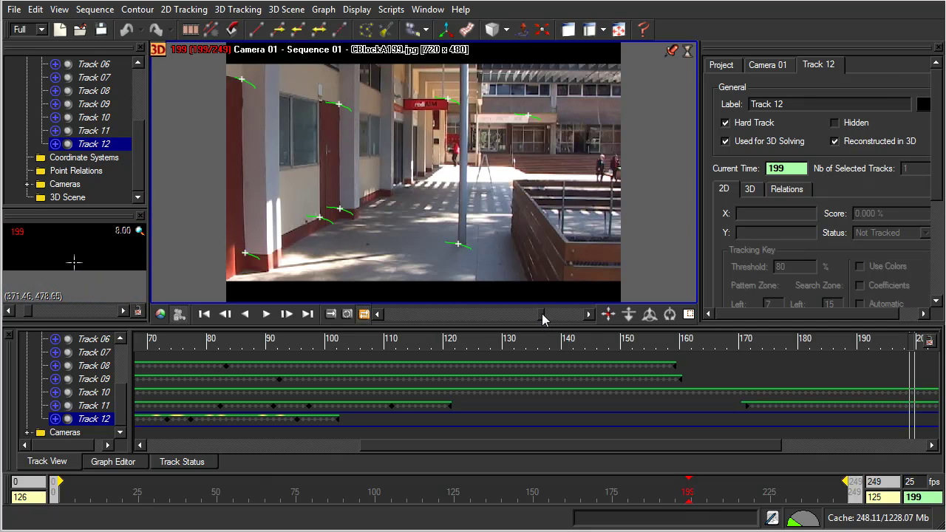
pyautogui.moveTo(543, 318); pyautogui.dragTo(585, 315)
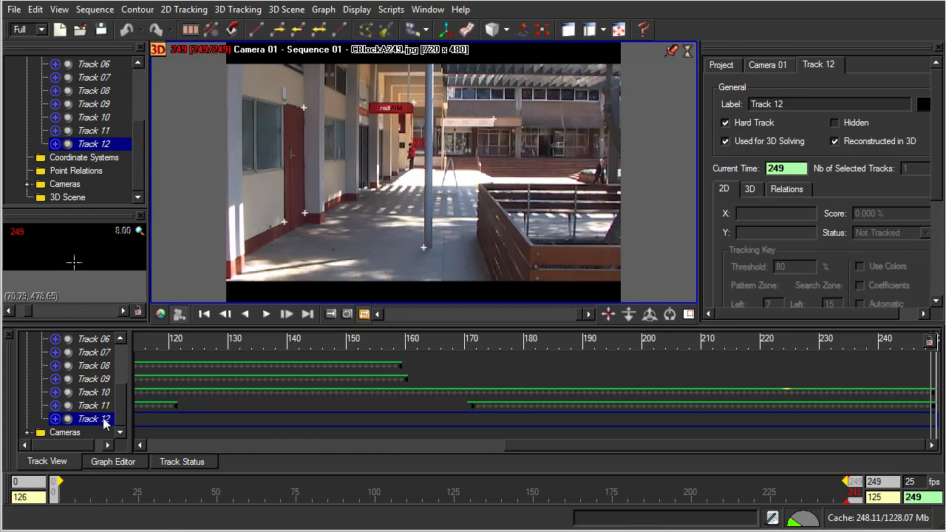
# Scroll the Track View list and timeline, then scrub back from frame 249 to frame 106.
pyautogui.moveTo(121, 401); pyautogui.dragTo(127, 360)
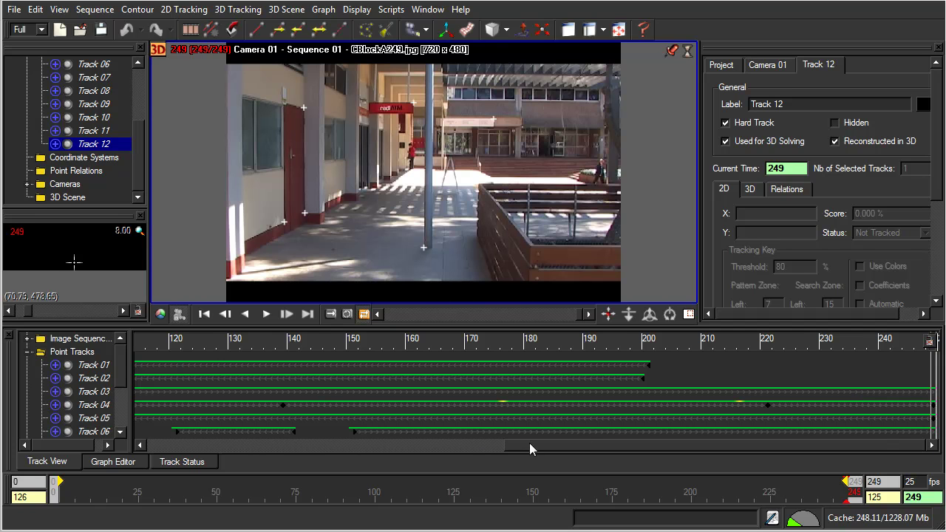
pyautogui.moveTo(529, 442); pyautogui.dragTo(170, 458)
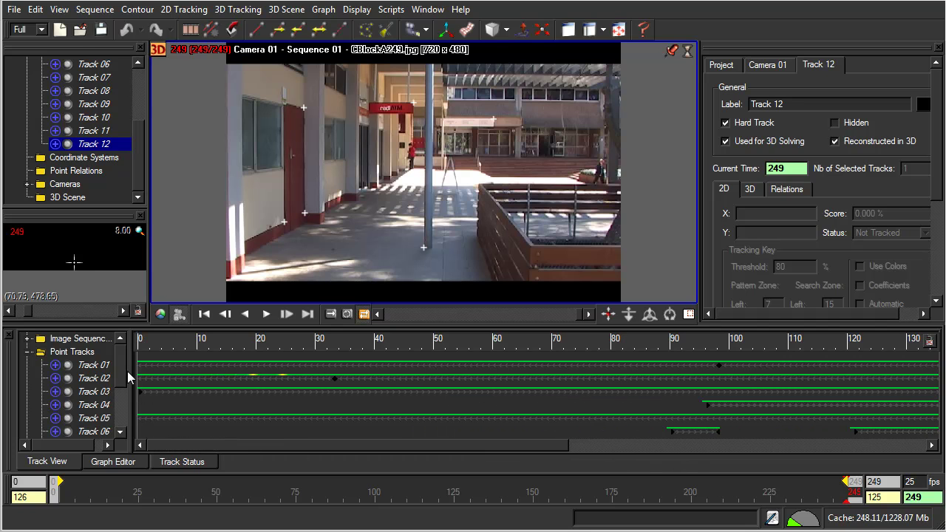
pyautogui.scroll(-3, 119, 364)
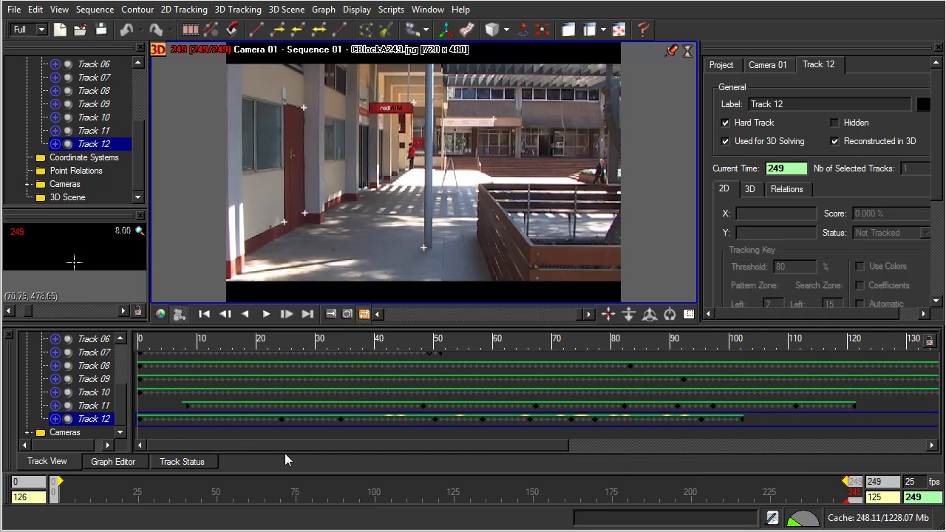
pyautogui.moveTo(473, 443); pyautogui.dragTo(870, 452)
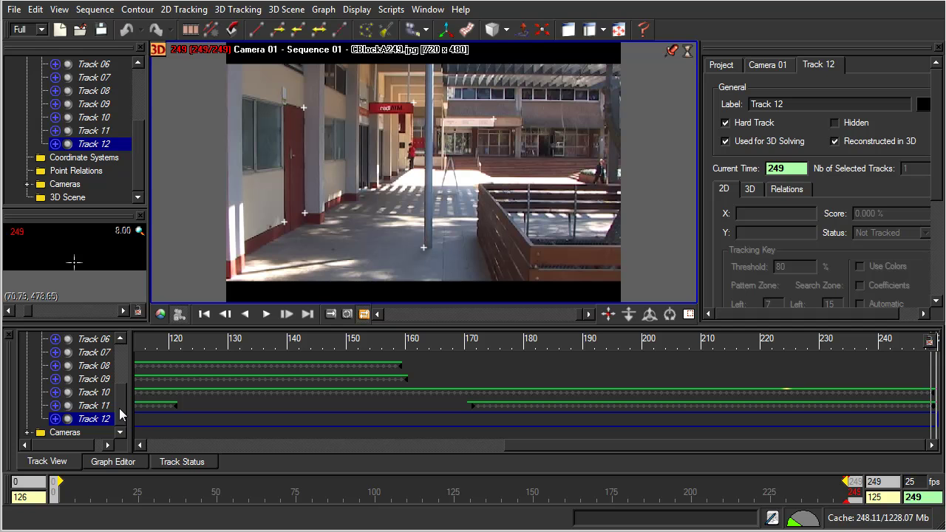
pyautogui.scroll(3, 119, 404)
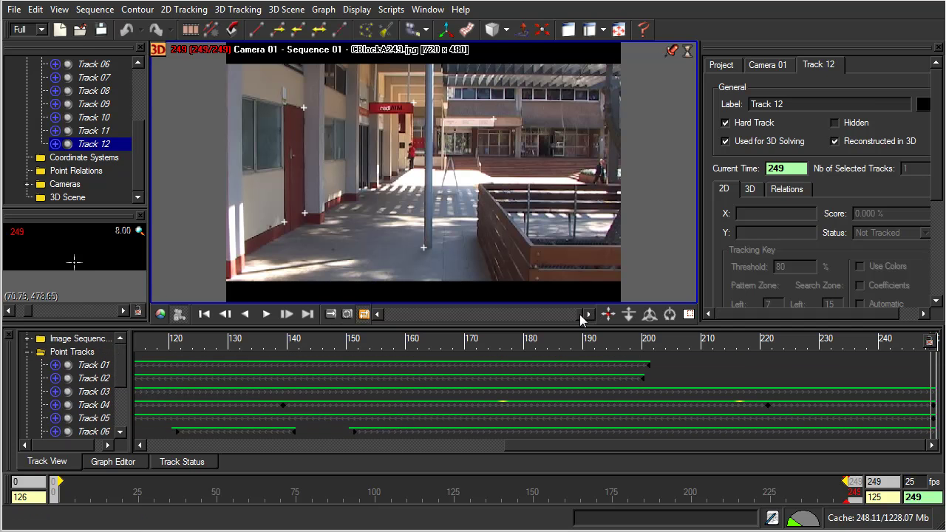
pyautogui.moveTo(580, 318); pyautogui.dragTo(469, 330)
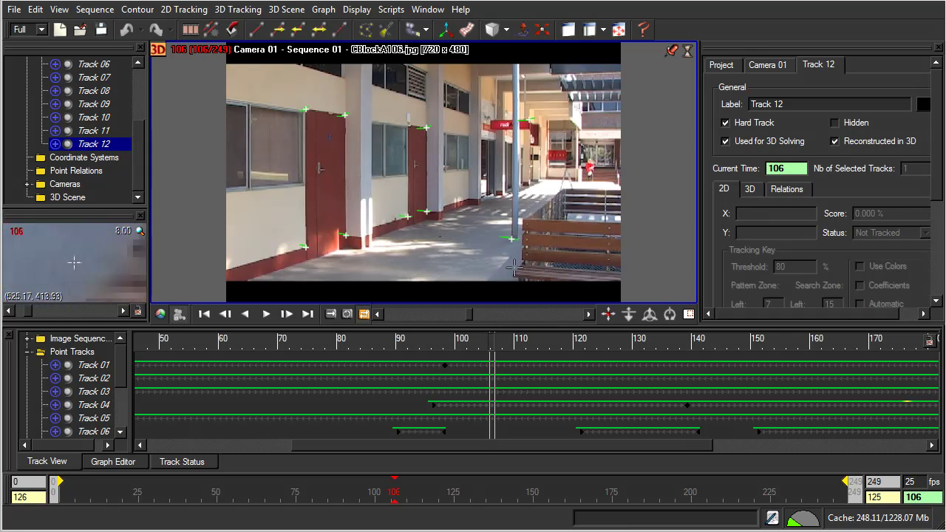
# Scrub back from frame 106 to frame 73 to follow Track 12's trail along the bench.
pyautogui.moveTo(468, 317); pyautogui.dragTo(475, 317)
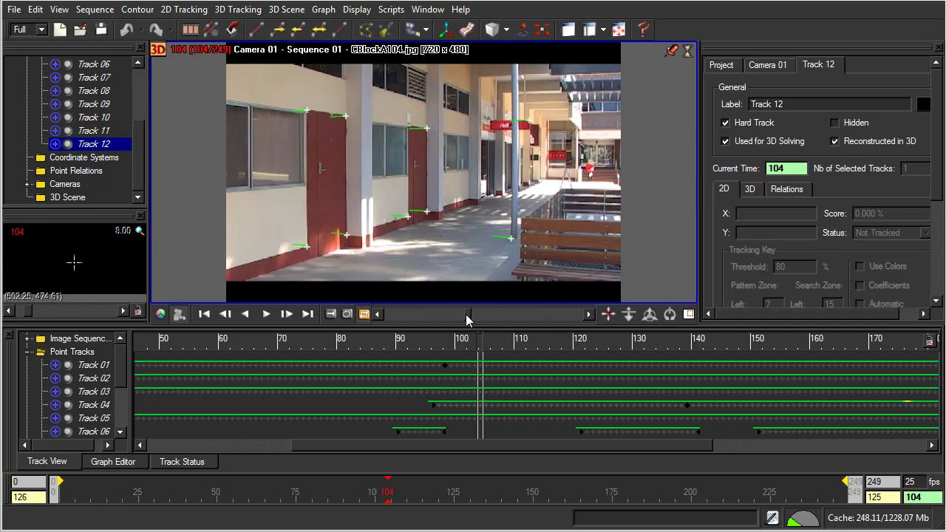
pyautogui.moveTo(466, 314); pyautogui.dragTo(432, 311)
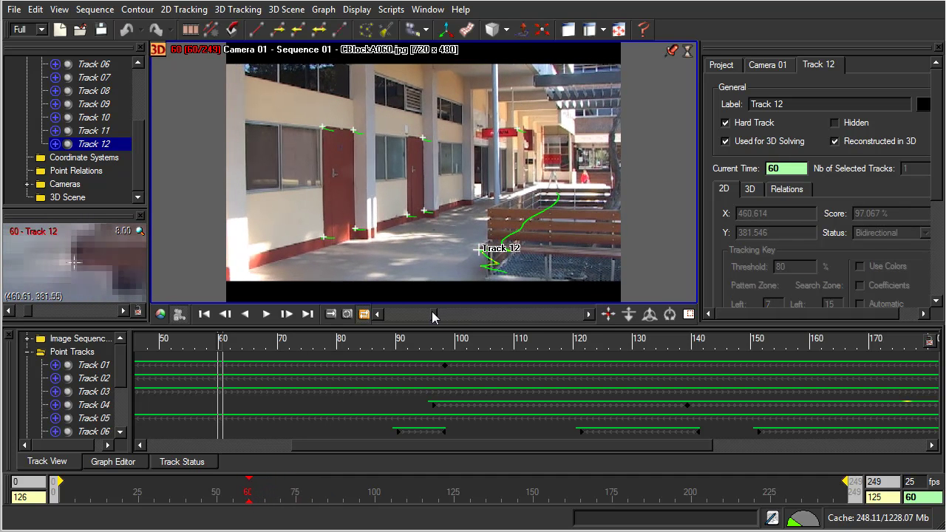
# Deselect Track 12 so the CBlockManual01 project properties appear in the side panel.
pyautogui.click(492, 134)
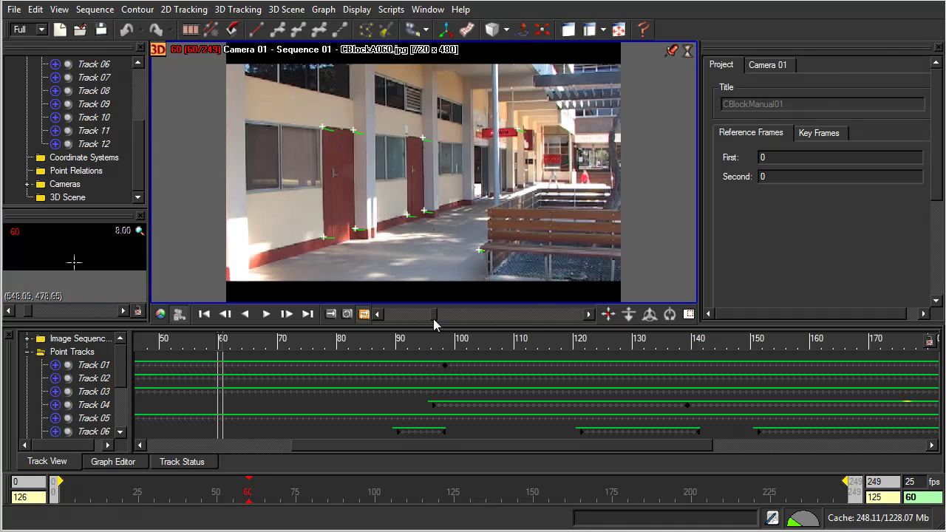
# Scrub the clip between frames 30 and 134, ending at frame 162 with points on the walls.
pyautogui.moveTo(435, 320)
pyautogui.mouseDown()
pyautogui.moveTo(418, 319)
pyautogui.moveTo(459, 322)
pyautogui.moveTo(420, 328)
pyautogui.moveTo(450, 327)
pyautogui.mouseUp()
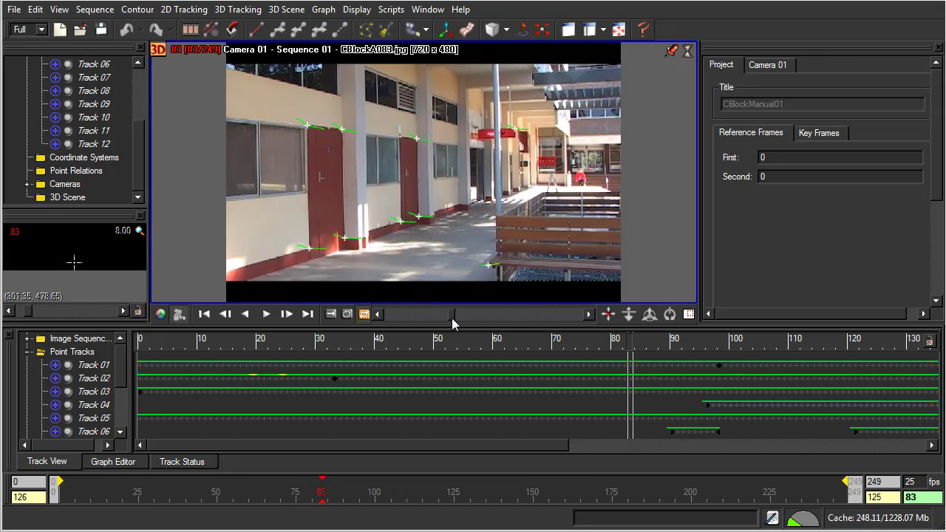
pyautogui.moveTo(452, 323); pyautogui.dragTo(400, 317)
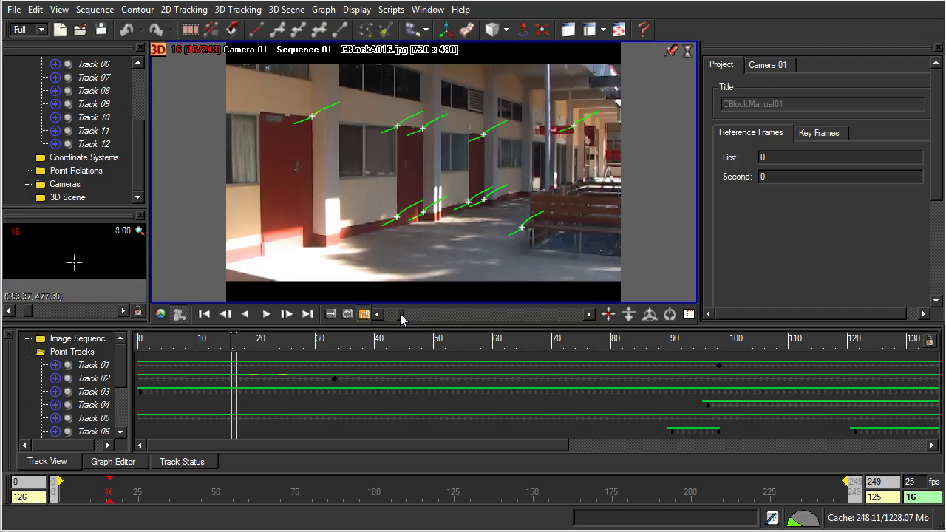
pyautogui.moveTo(399, 313); pyautogui.dragTo(445, 339)
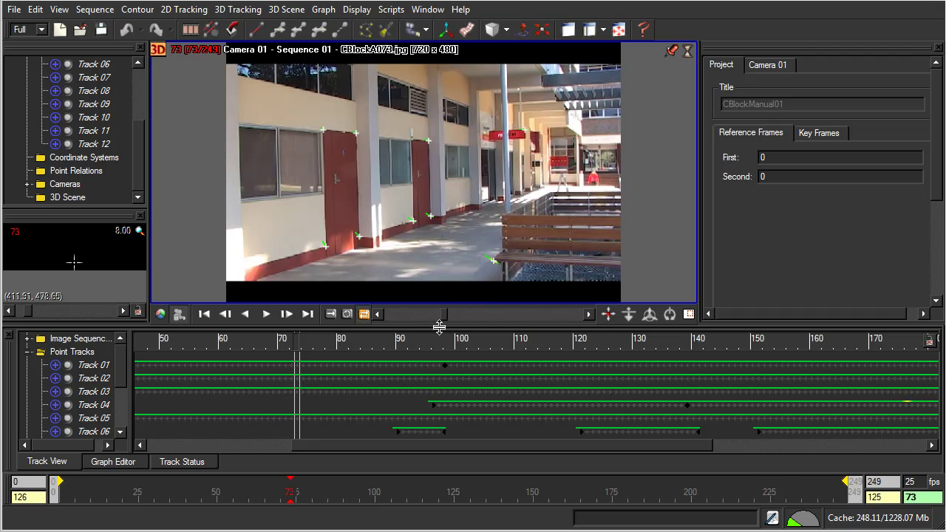
pyautogui.moveTo(444, 316); pyautogui.dragTo(515, 323)
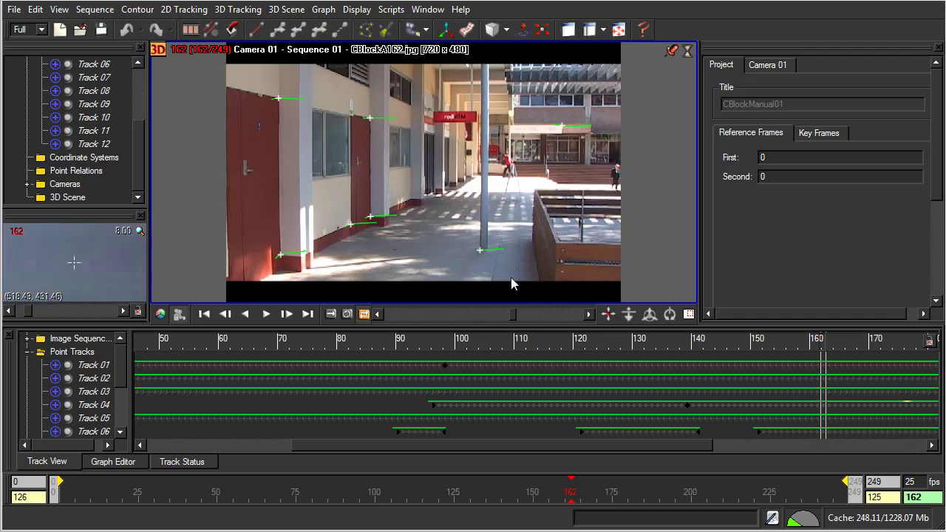
# Recheck the tracked points across frames 147, 180, 106 and 102, ending at frame 61.
pyautogui.moveTo(513, 316)
pyautogui.mouseDown()
pyautogui.moveTo(451, 321)
pyautogui.moveTo(500, 317)
pyautogui.moveTo(492, 321)
pyautogui.moveTo(505, 332)
pyautogui.moveTo(495, 318)
pyautogui.mouseUp()
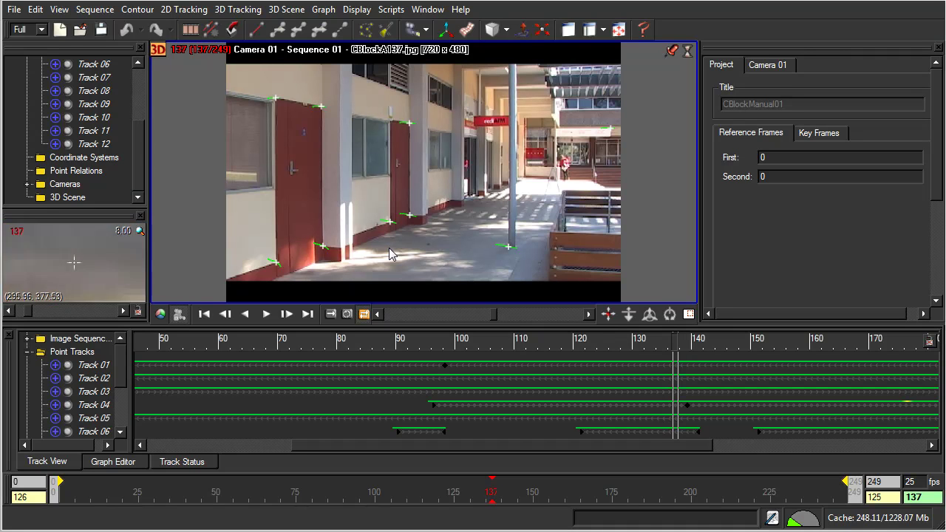
pyautogui.moveTo(495, 319); pyautogui.dragTo(529, 324)
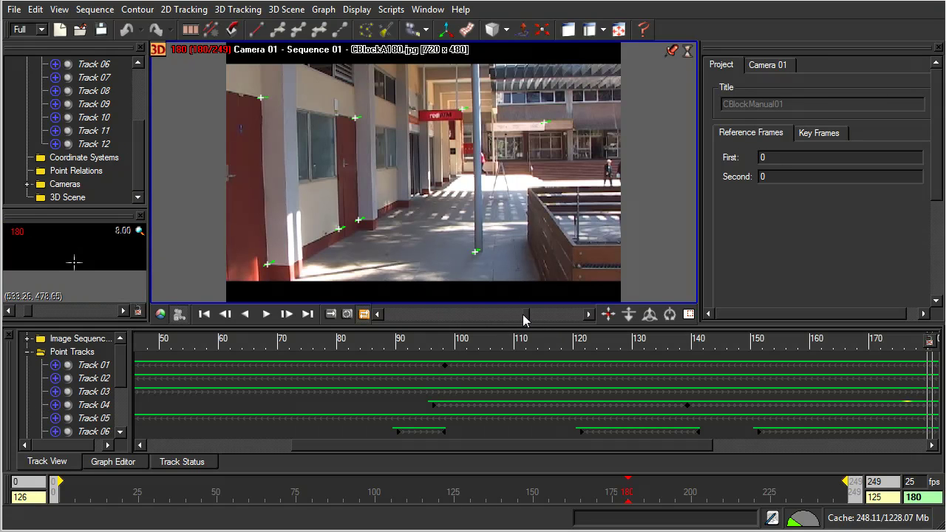
pyautogui.moveTo(527, 316); pyautogui.dragTo(436, 317)
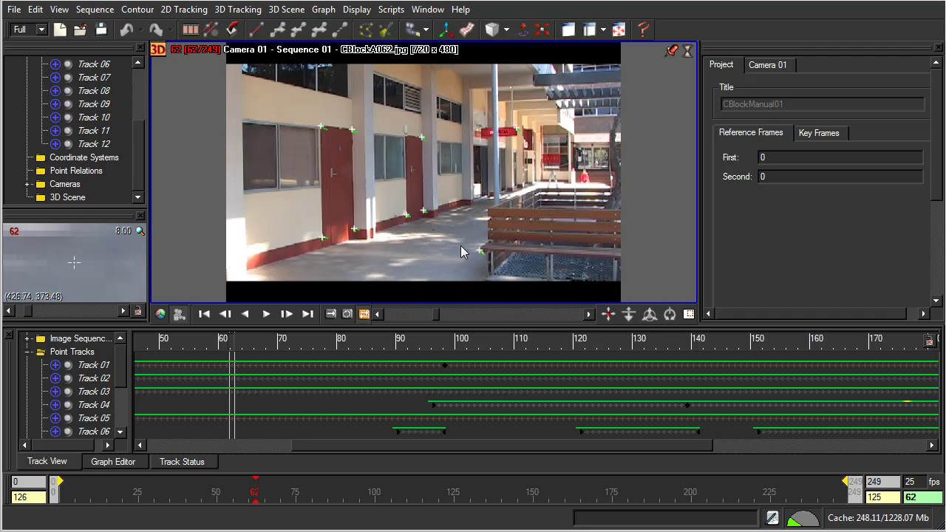
pyautogui.moveTo(437, 316); pyautogui.dragTo(500, 320)
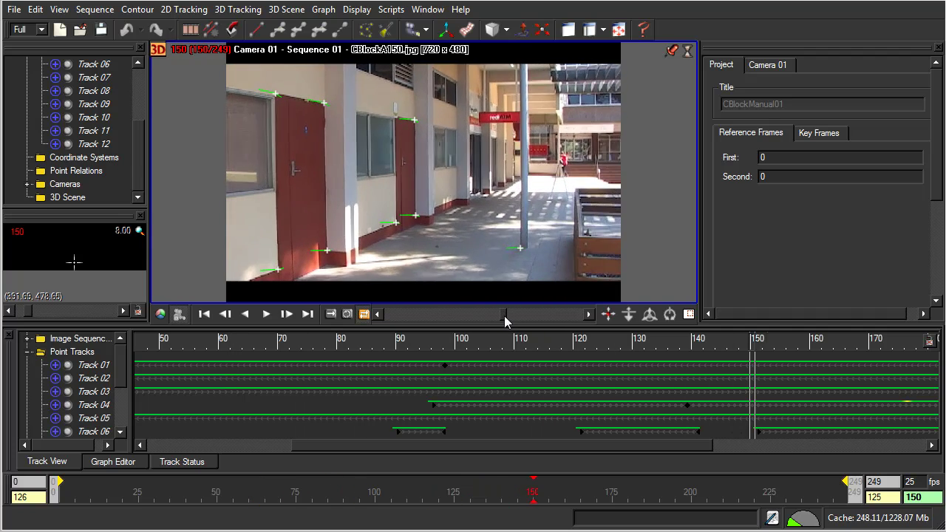
pyautogui.moveTo(506, 319); pyautogui.dragTo(455, 334)
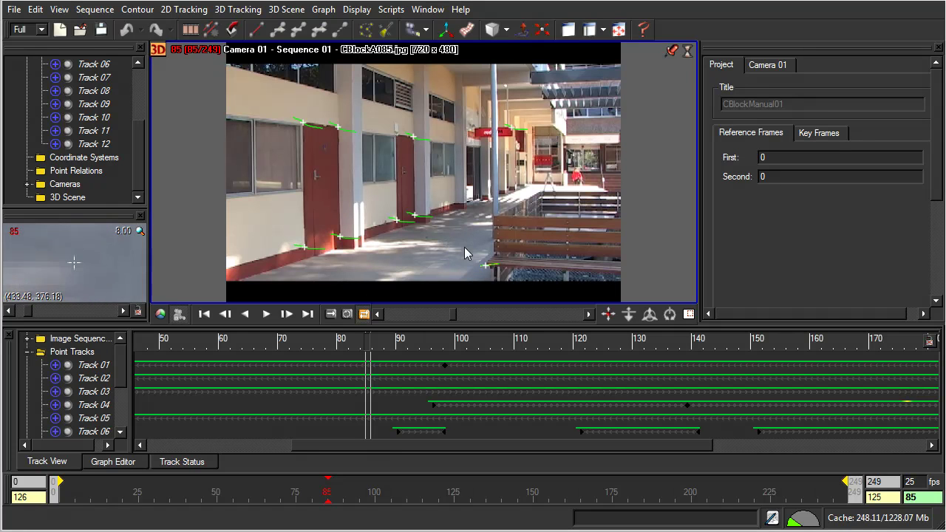
pyautogui.moveTo(451, 315)
pyautogui.mouseDown()
pyautogui.moveTo(421, 312)
pyautogui.moveTo(436, 316)
pyautogui.mouseUp()
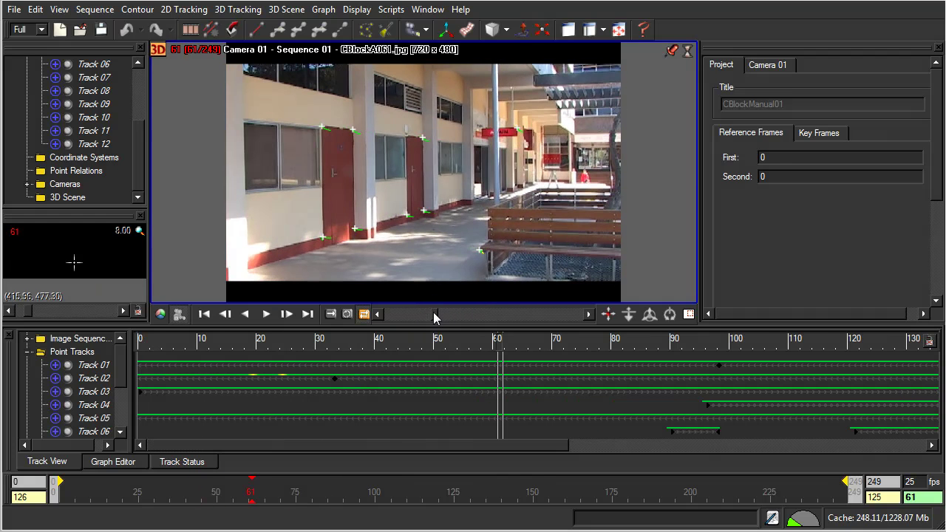
# Select bench point Track 12 and review its path through early frames, stopping at frame 37.
pyautogui.click(481, 253)
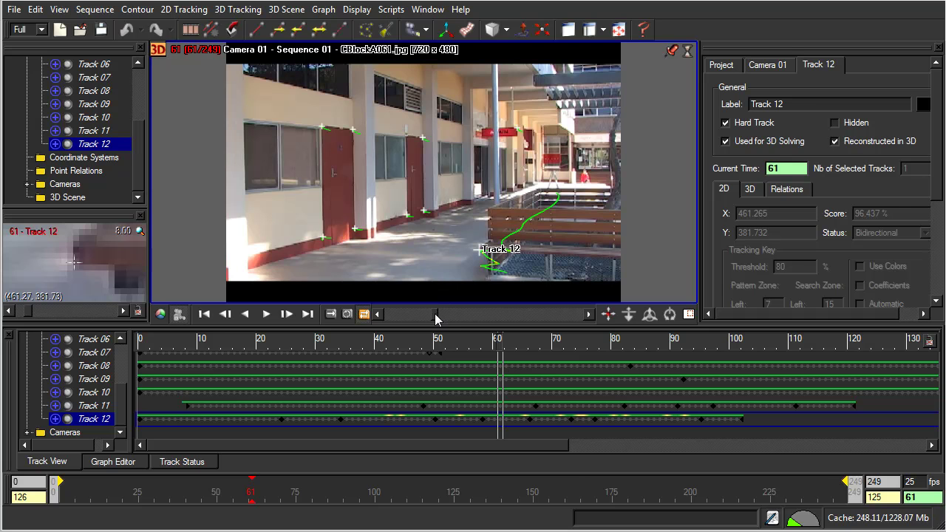
pyautogui.moveTo(434, 317); pyautogui.dragTo(413, 318)
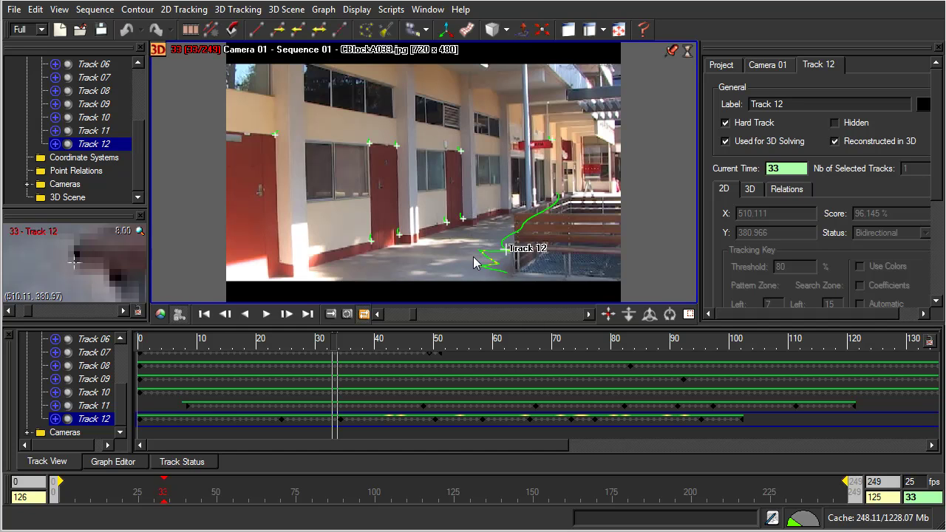
pyautogui.moveTo(414, 316)
pyautogui.mouseDown()
pyautogui.moveTo(535, 317)
pyautogui.moveTo(419, 329)
pyautogui.mouseUp()
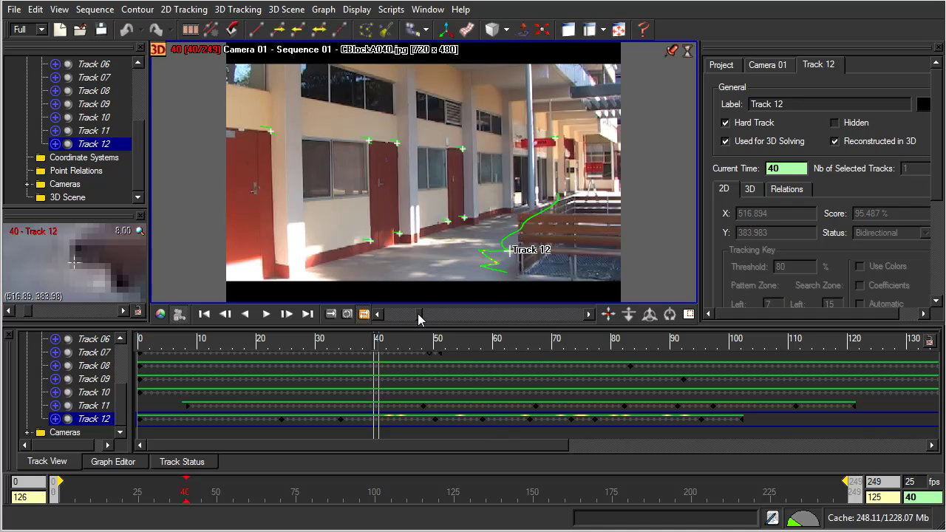
pyautogui.moveTo(418, 319)
pyautogui.mouseDown()
pyautogui.moveTo(405, 318)
pyautogui.moveTo(430, 321)
pyautogui.mouseUp()
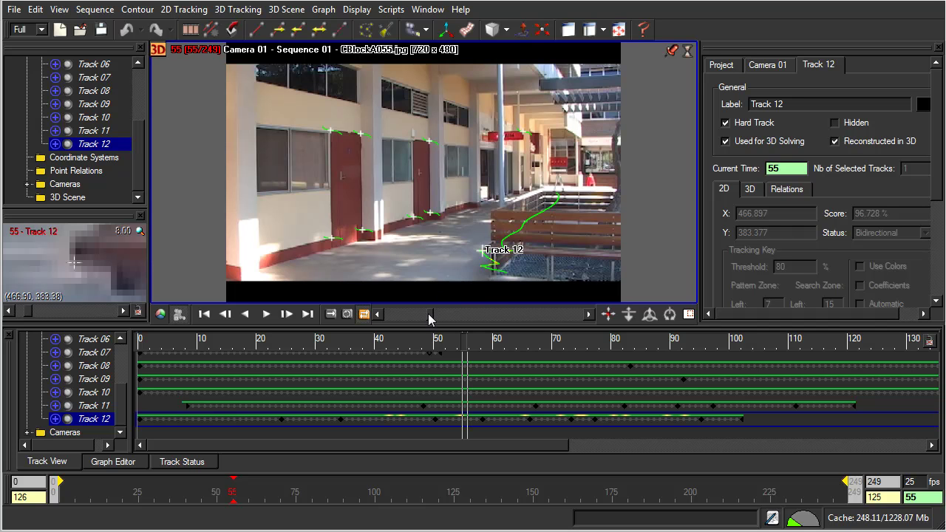
pyautogui.moveTo(430, 319)
pyautogui.mouseDown()
pyautogui.moveTo(448, 322)
pyautogui.moveTo(431, 326)
pyautogui.mouseUp()
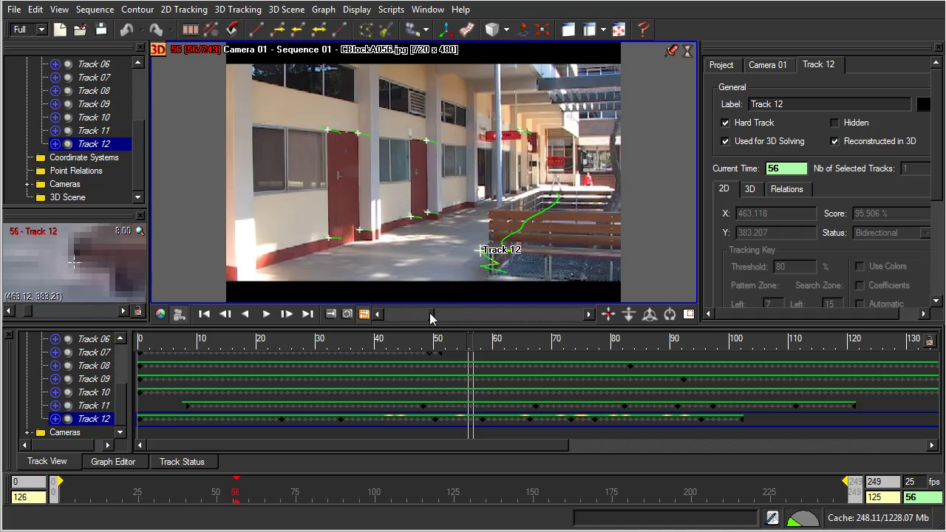
pyautogui.moveTo(429, 313)
pyautogui.mouseDown()
pyautogui.moveTo(404, 315)
pyautogui.moveTo(448, 318)
pyautogui.moveTo(416, 318)
pyautogui.mouseUp()
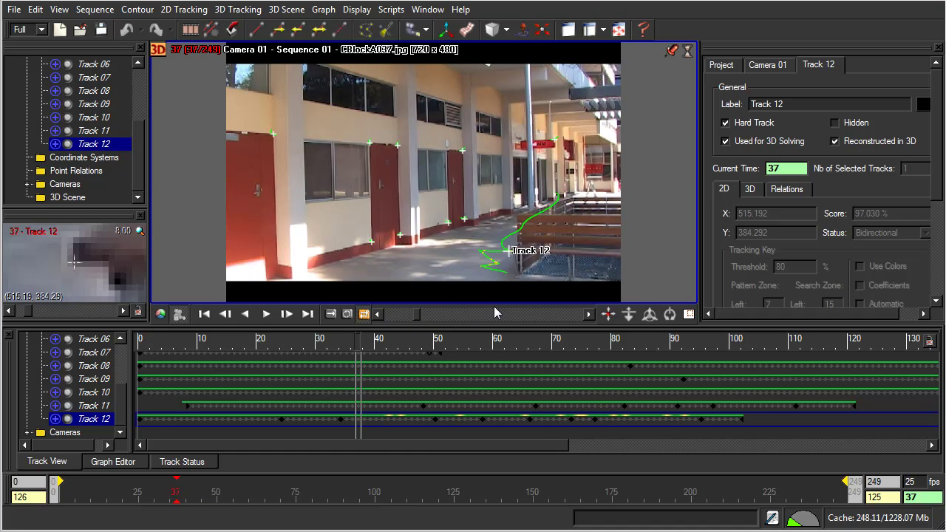